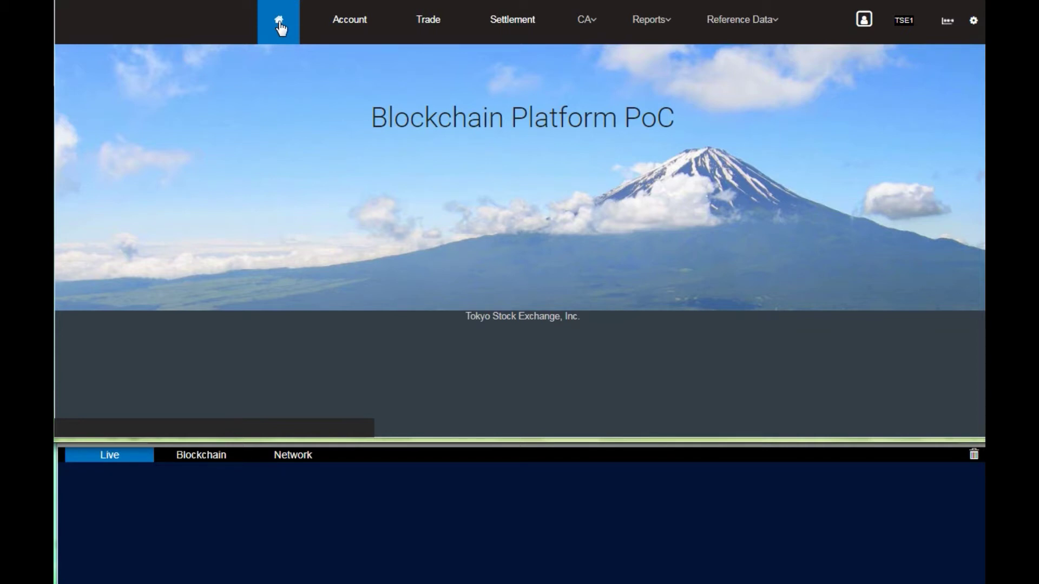
# Step: Review the account list, then show the Position report of all holdings for 2017-09-04
pyautogui.click(339, 29)
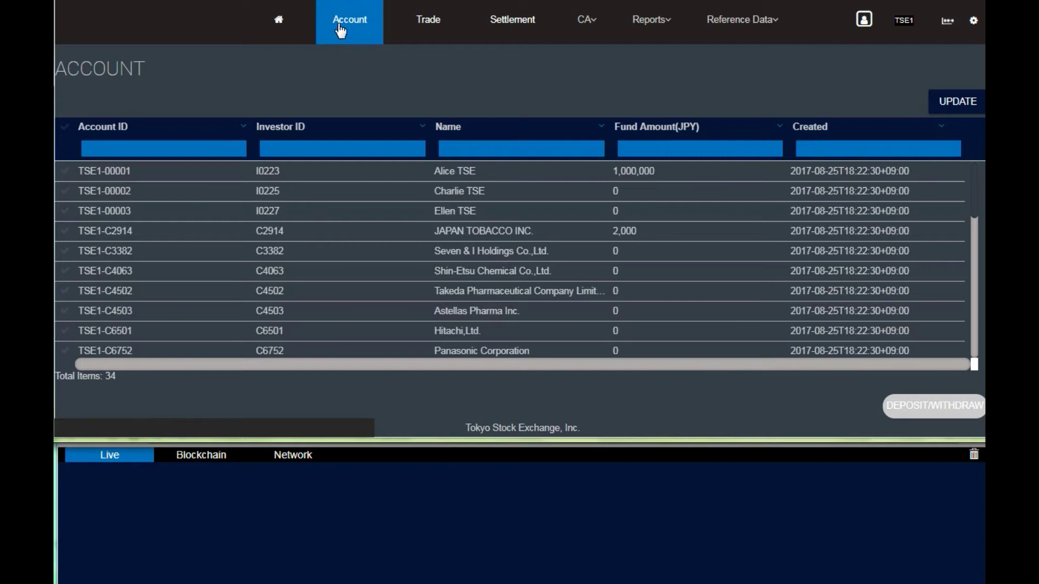
pyautogui.click(651, 21)
pyautogui.click(660, 54)
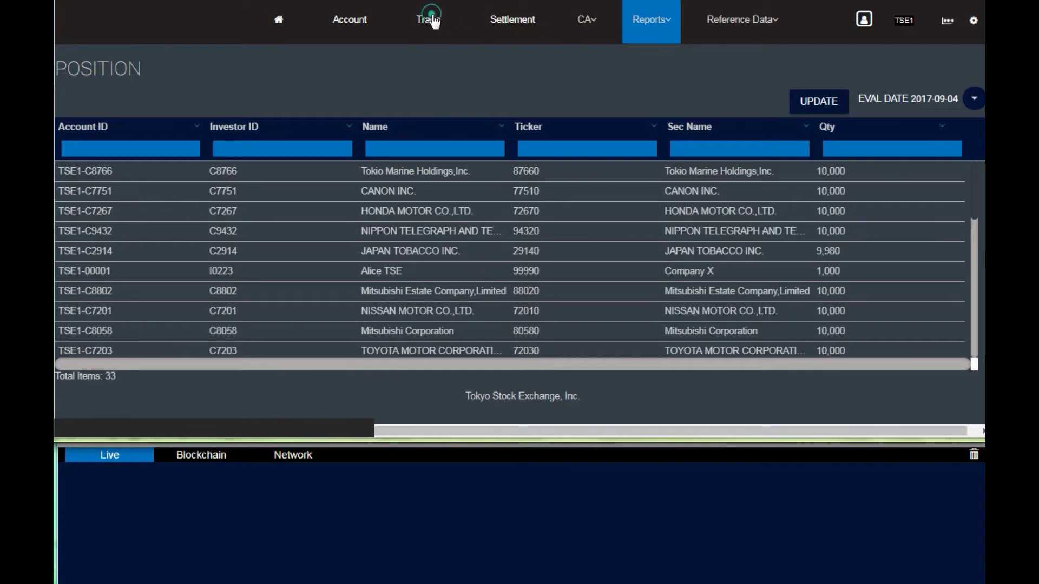
# Step: Start a new trade with type External, settle type Net and counterparty TSE2
pyautogui.click(441, 37)
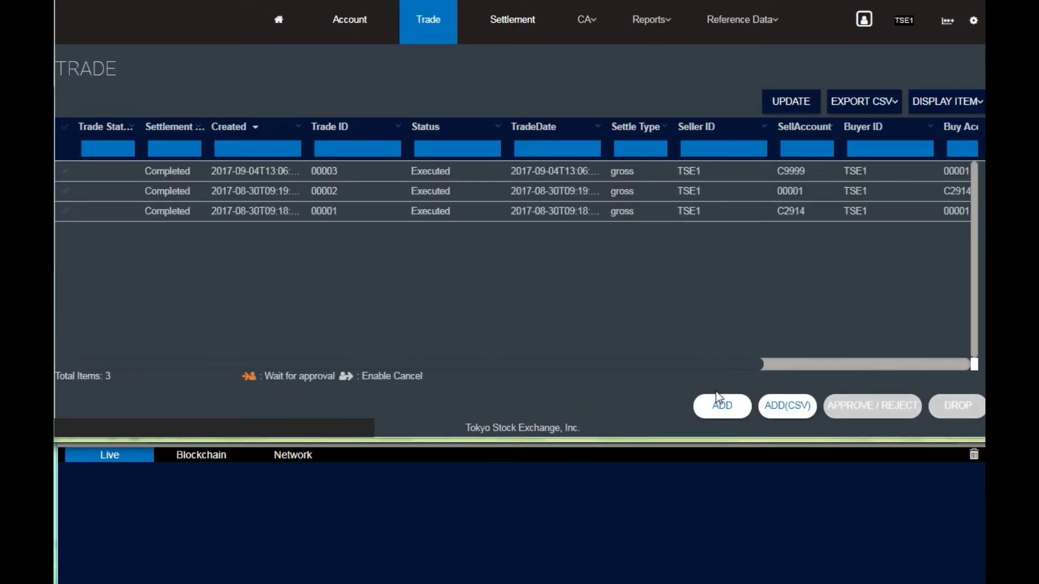
pyautogui.click(722, 409)
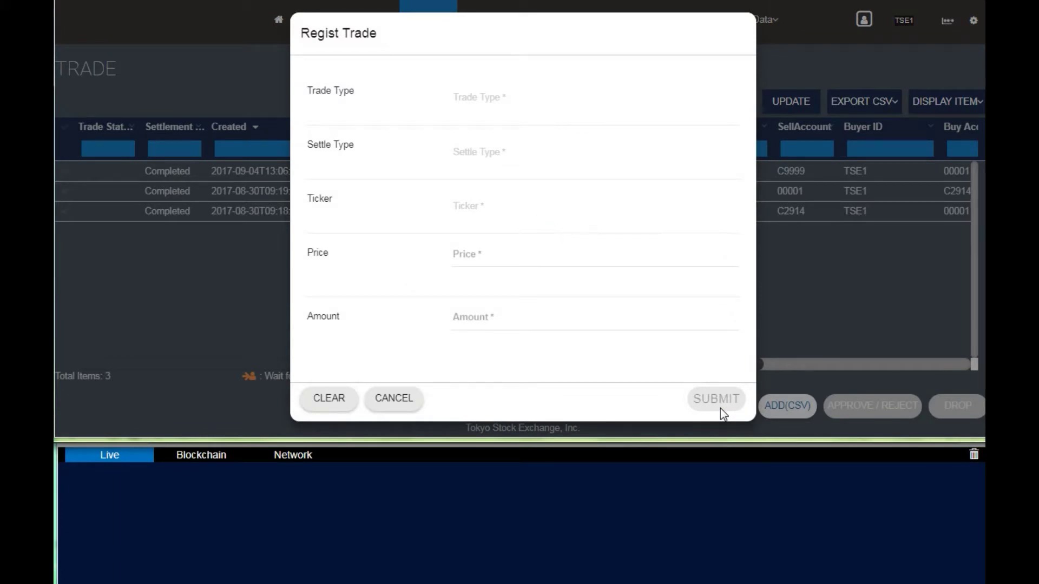
pyautogui.click(471, 105)
pyautogui.click(479, 132)
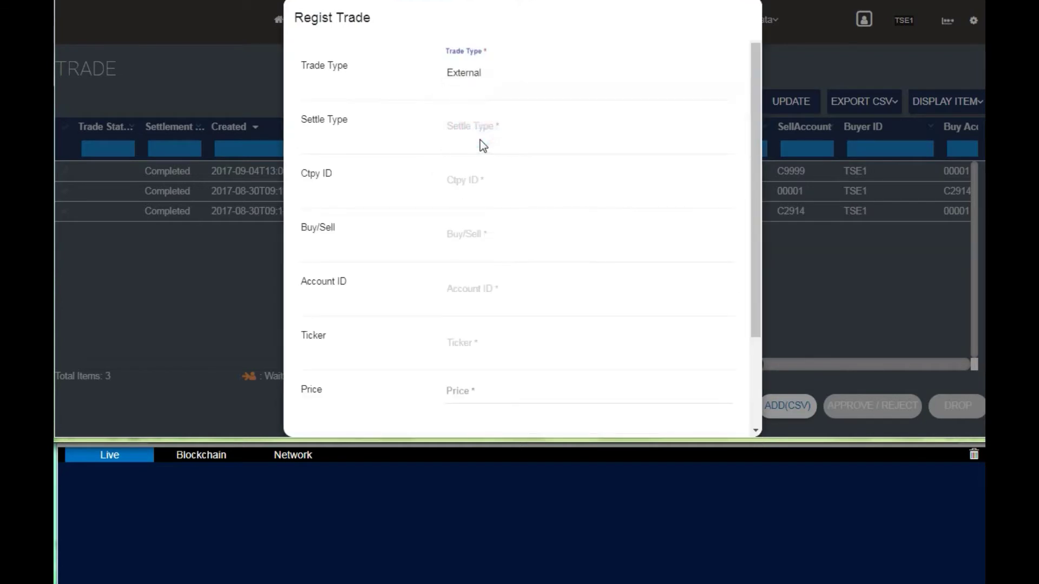
pyautogui.click(480, 125)
pyautogui.click(482, 159)
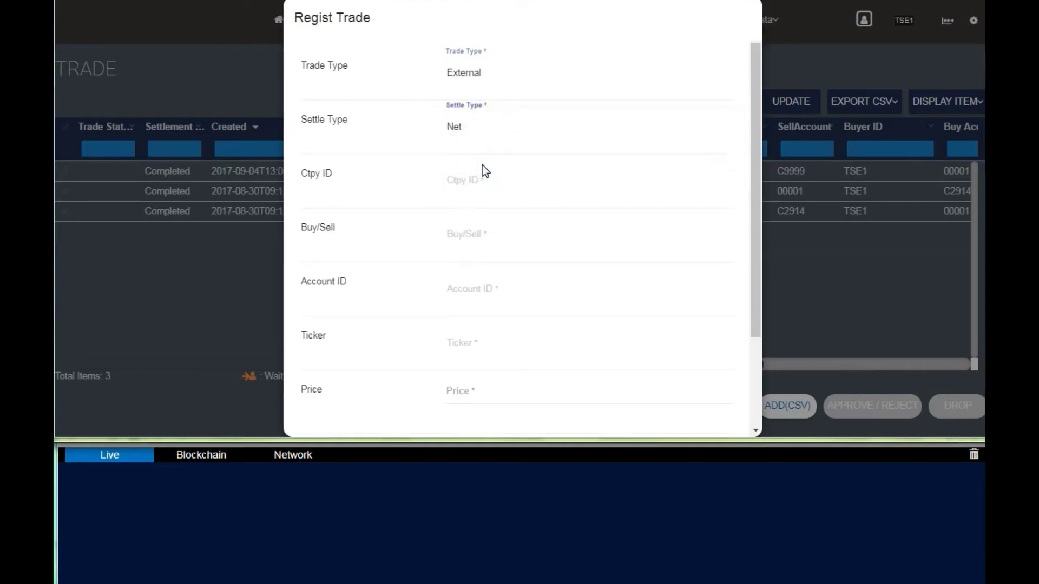
pyautogui.click(474, 182)
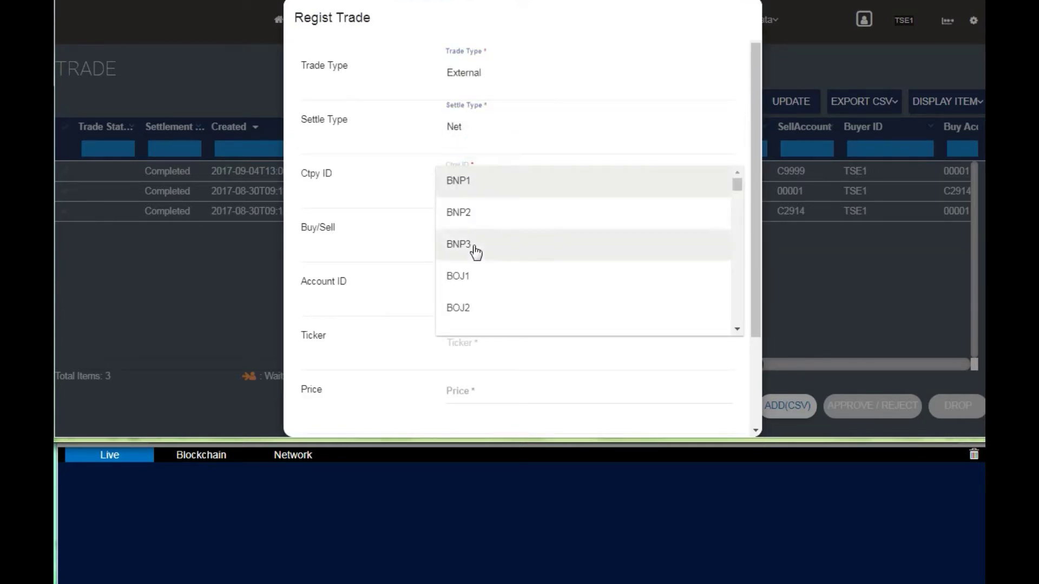
pyautogui.scroll(-3, 475, 250)
pyautogui.click(467, 289)
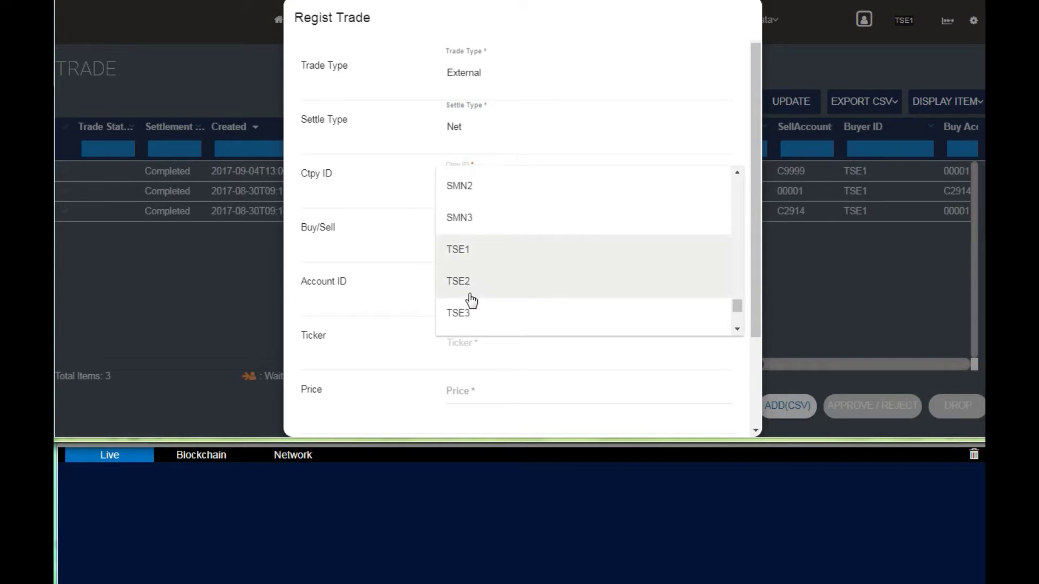
# Step: Make it a Sell from the seller's first account on ticker 99990
pyautogui.click(457, 235)
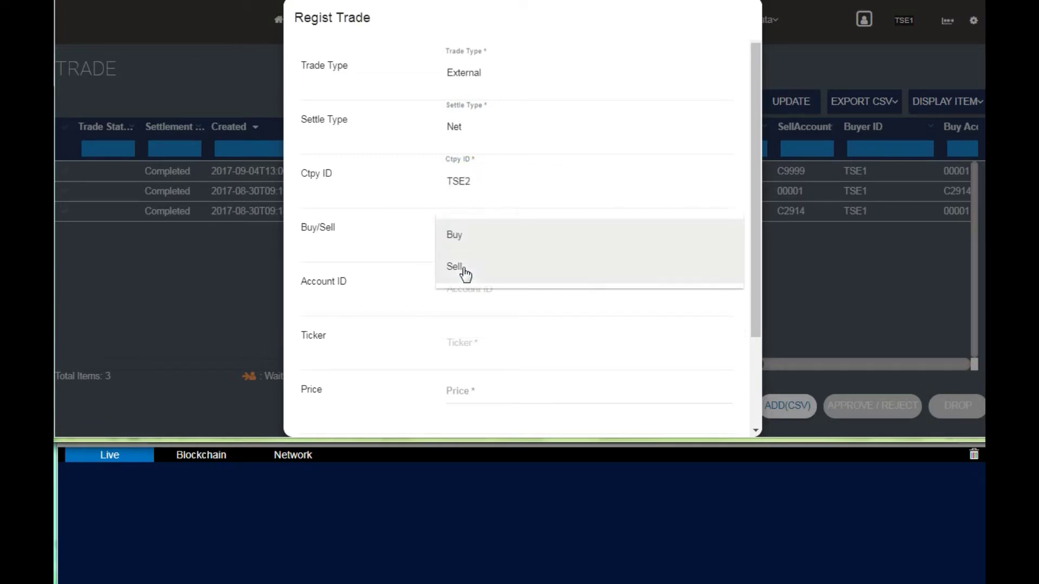
pyautogui.click(463, 267)
pyautogui.click(466, 286)
pyautogui.click(467, 287)
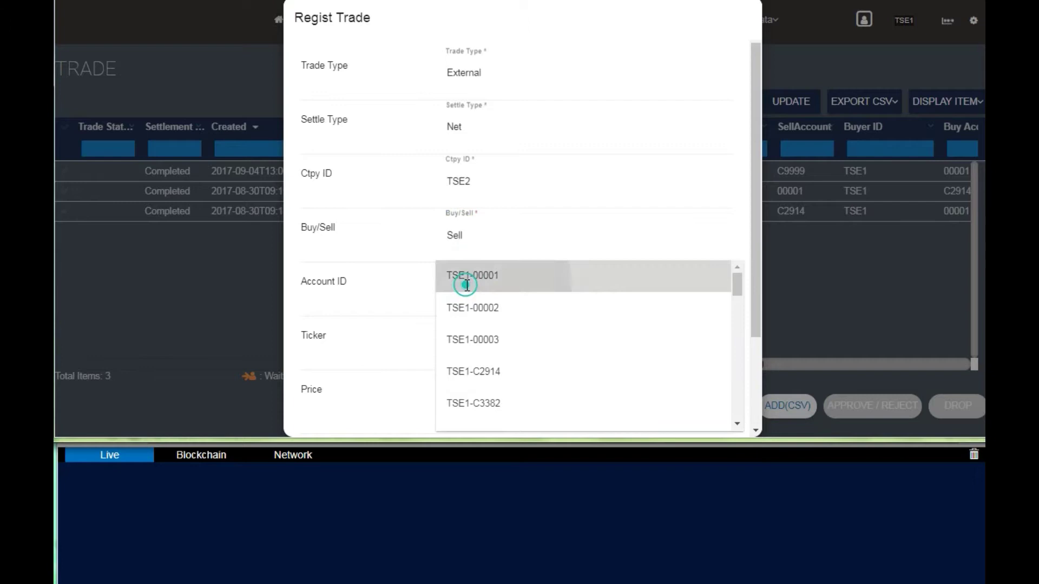
pyautogui.click(476, 347)
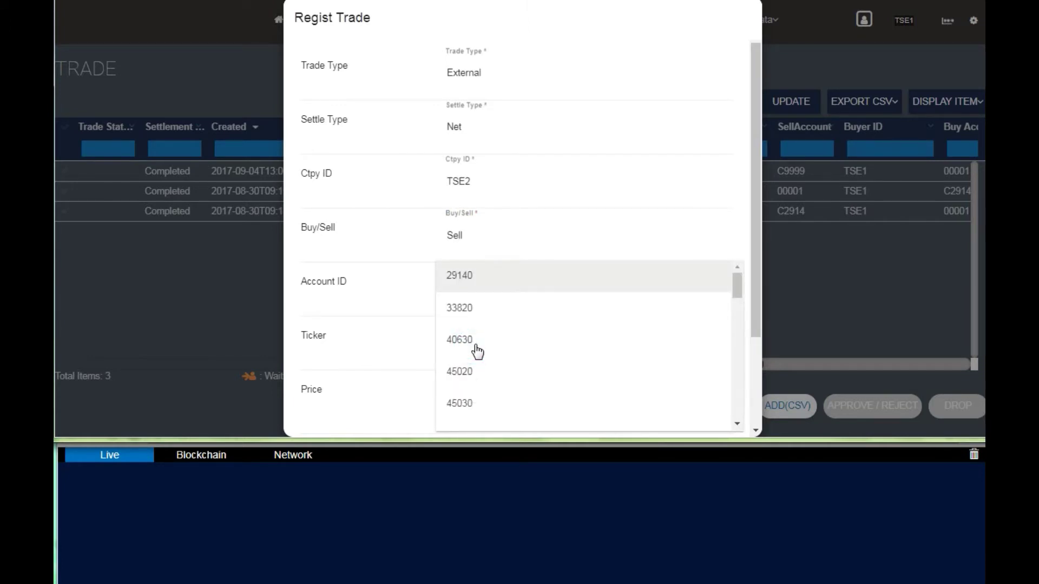
pyautogui.scroll(-10, 476, 363)
pyautogui.click(493, 414)
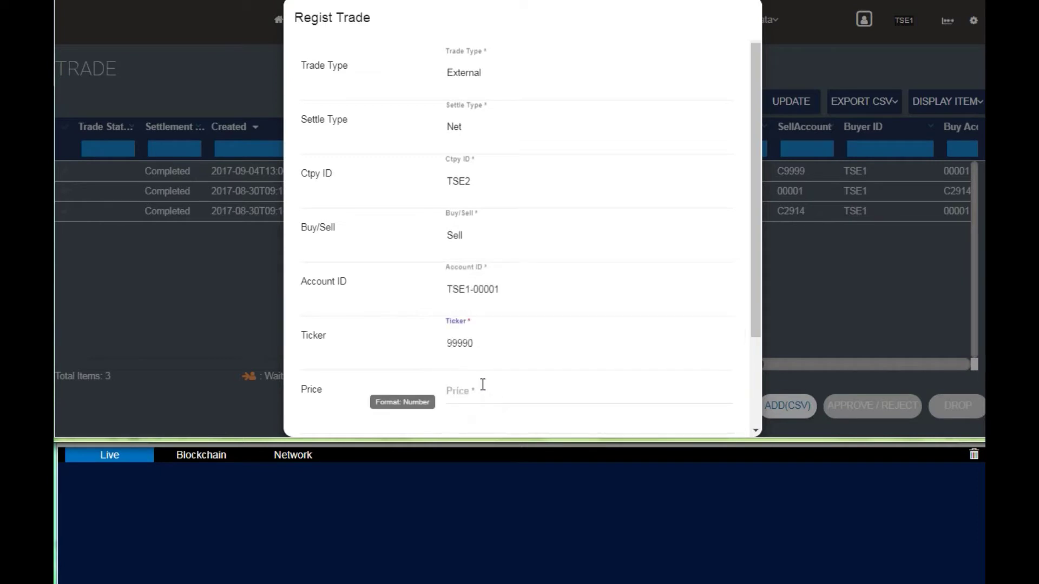
# Step: Enter price 500 and amount 1000, then submit the trade
pyautogui.click(469, 390)
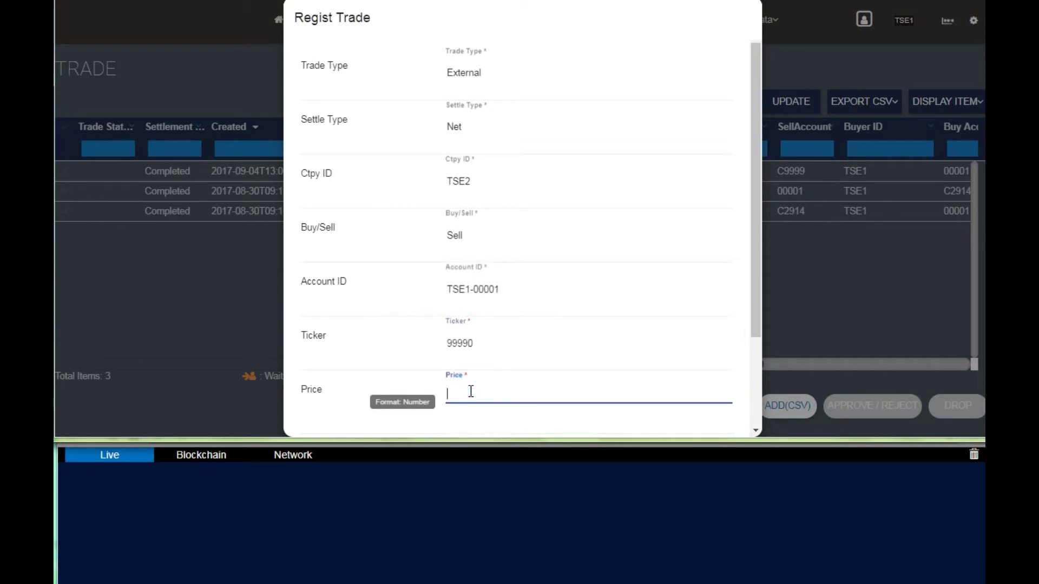
pyautogui.write('500')
pyautogui.press('Tab')
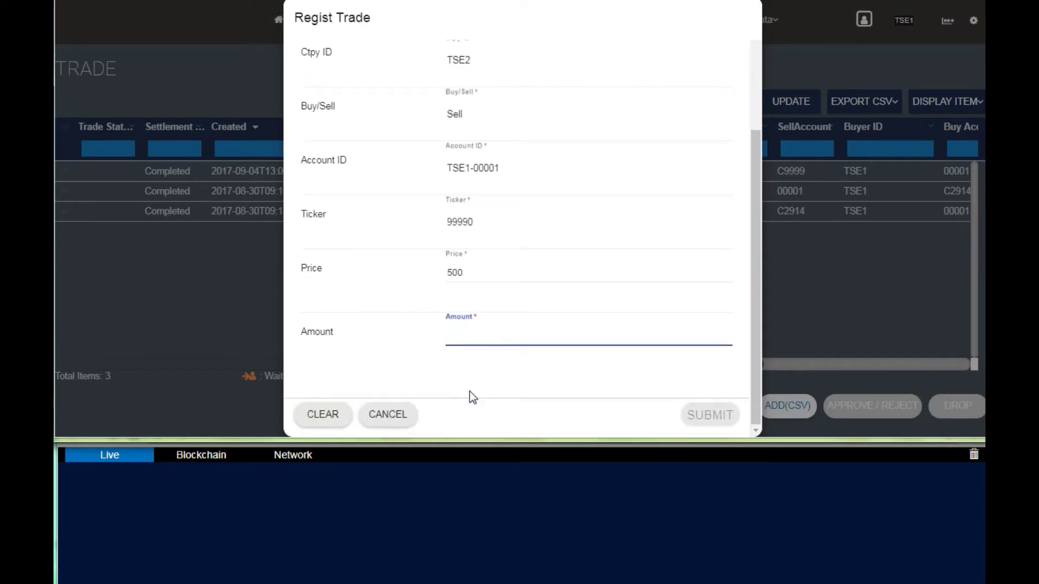
pyautogui.write('1000')
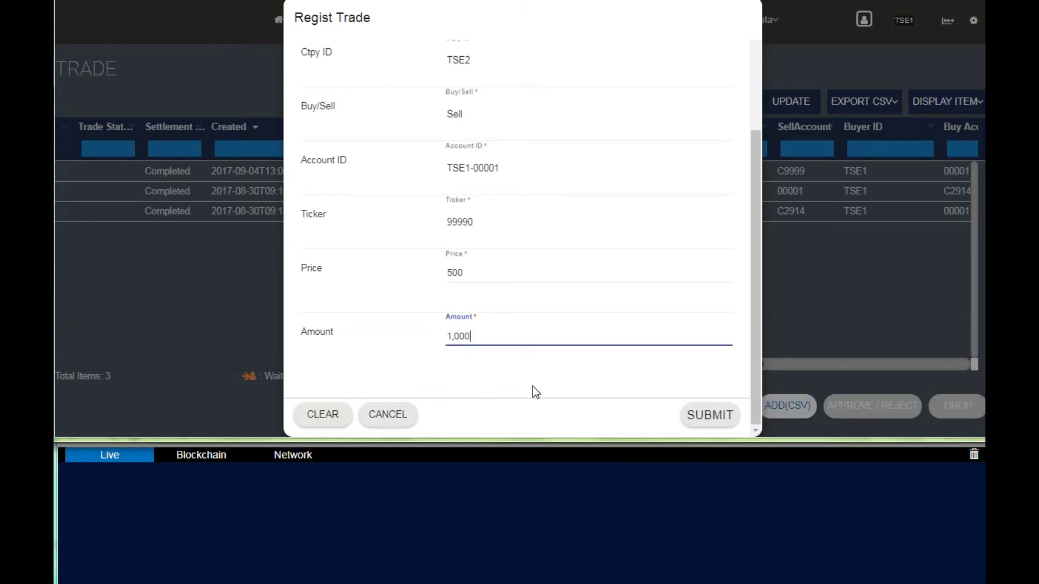
pyautogui.click(698, 427)
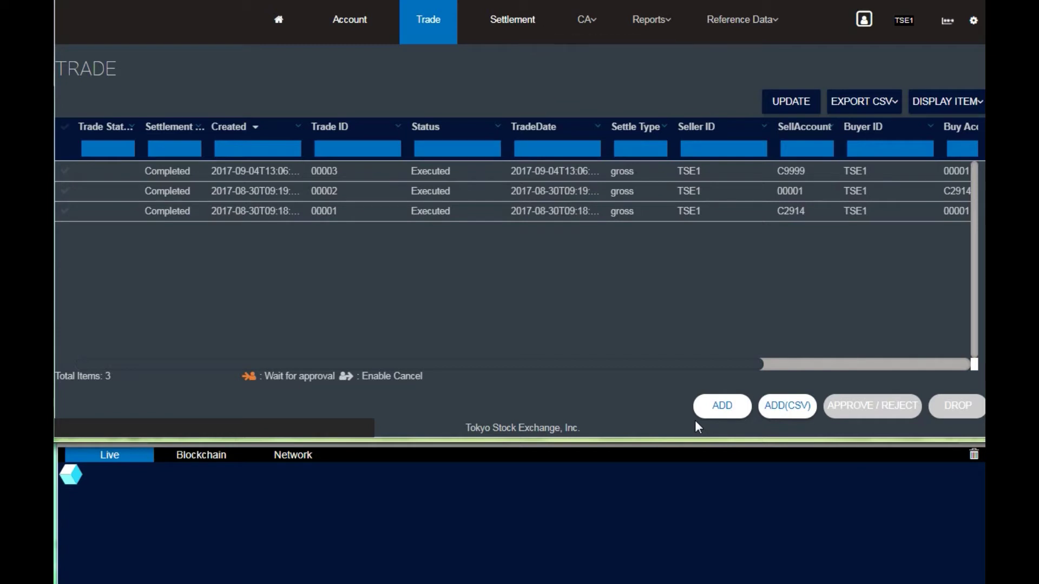
# Step: Refresh the trade list so trade 00004 shows awaiting approval, then log out
pyautogui.click(789, 108)
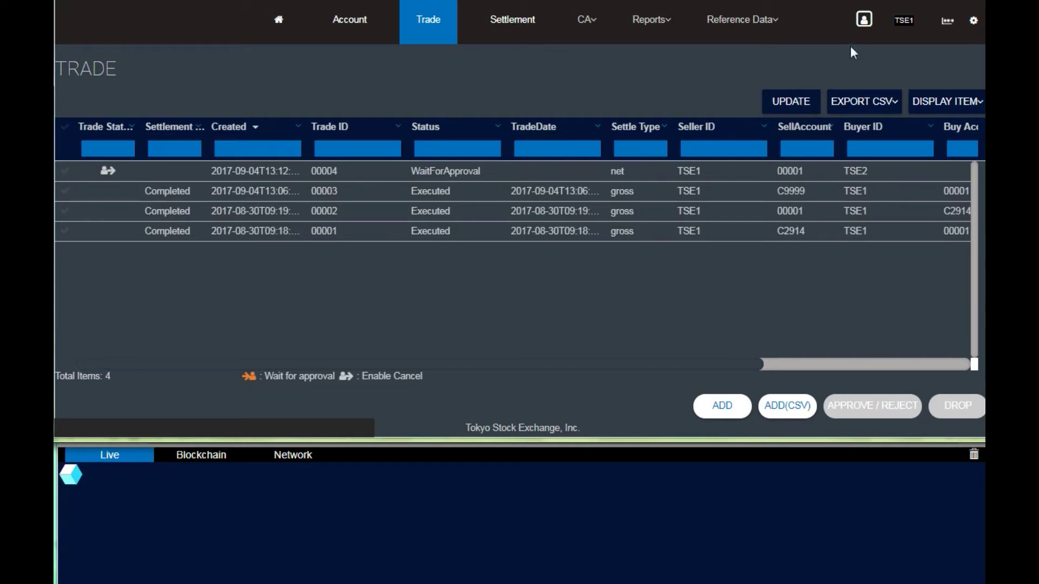
pyautogui.click(865, 21)
pyautogui.click(881, 55)
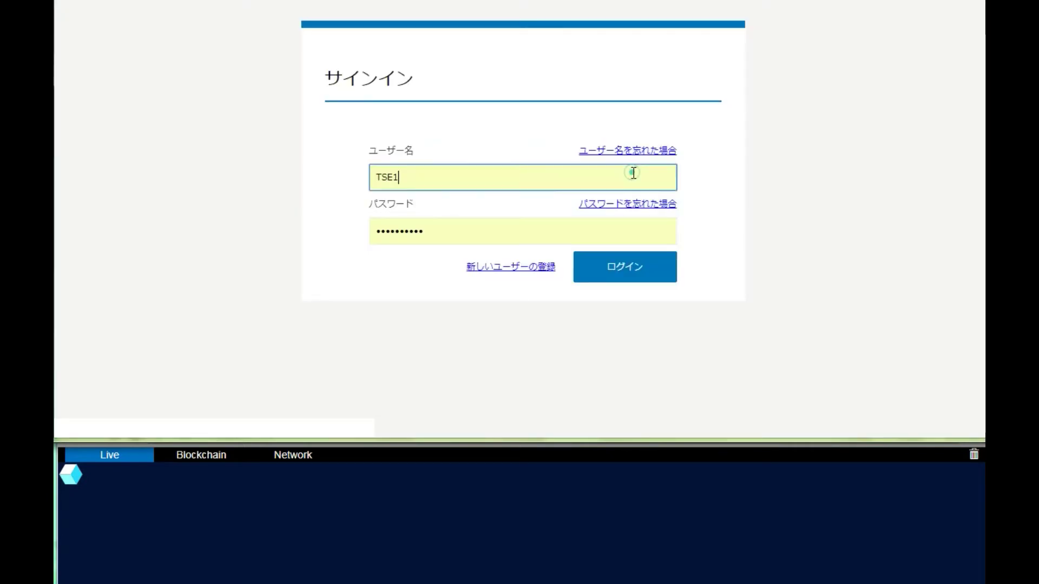
# Step: Sign in as counterparty TSE2 with the saved credentials and view its trade list
pyautogui.click(633, 173)
pyautogui.press('Down')
pyautogui.press('Down')
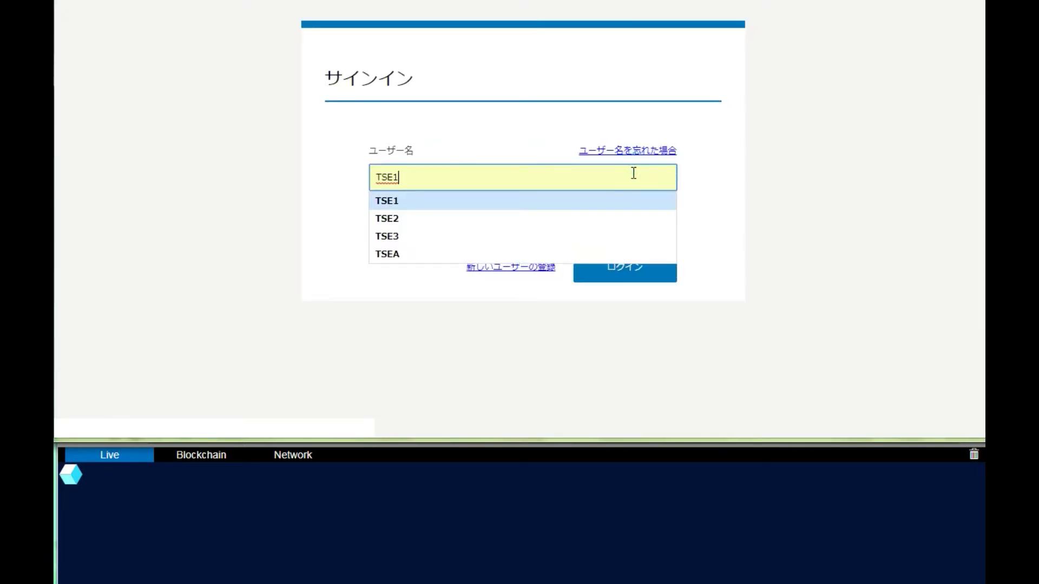
pyautogui.press('Return')
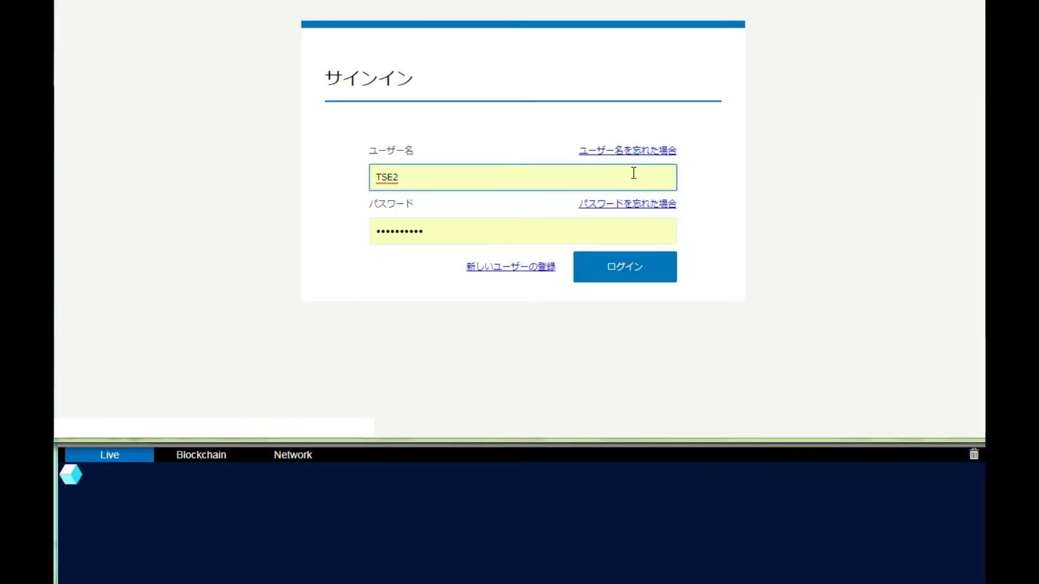
pyautogui.press('Return')
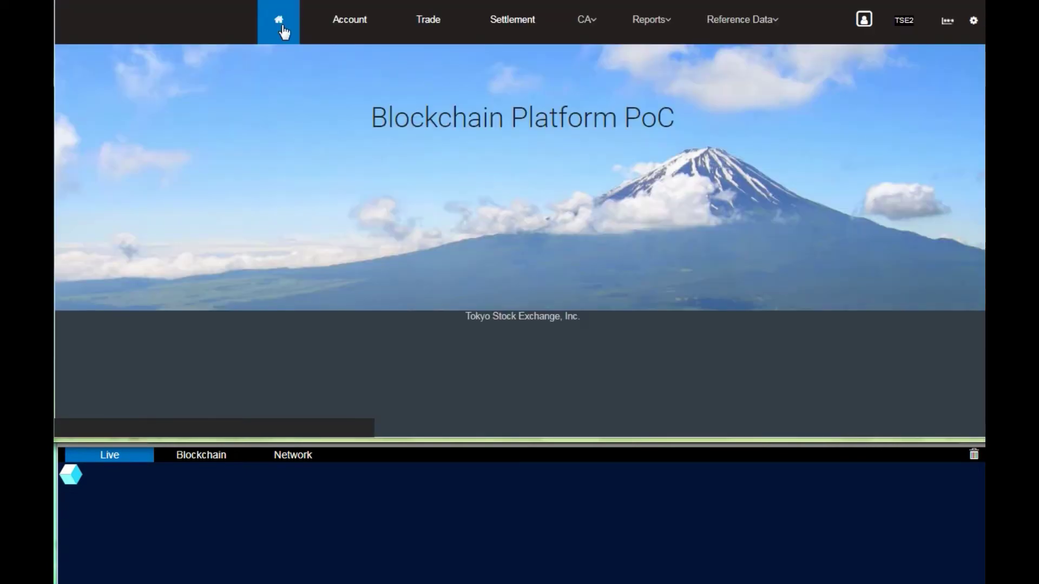
pyautogui.click(424, 27)
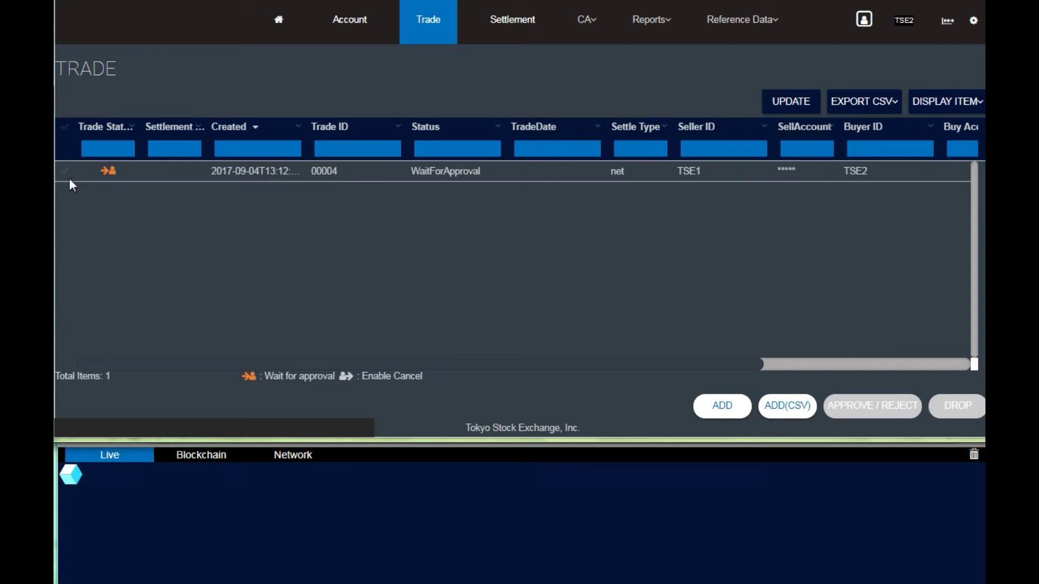
# Step: Approve net trade 00004 using the buyer's first account
pyautogui.click(66, 172)
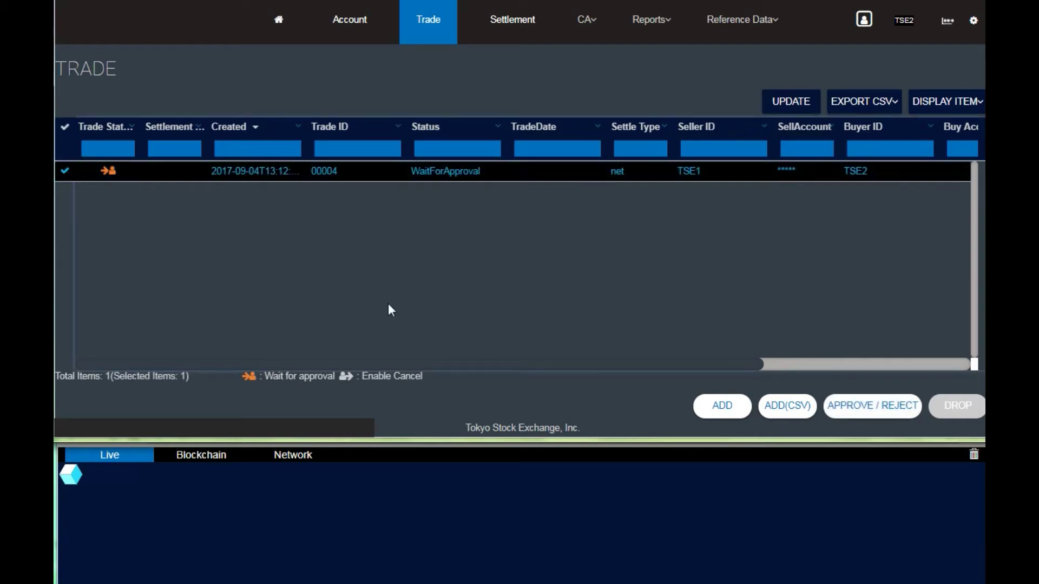
pyautogui.click(873, 416)
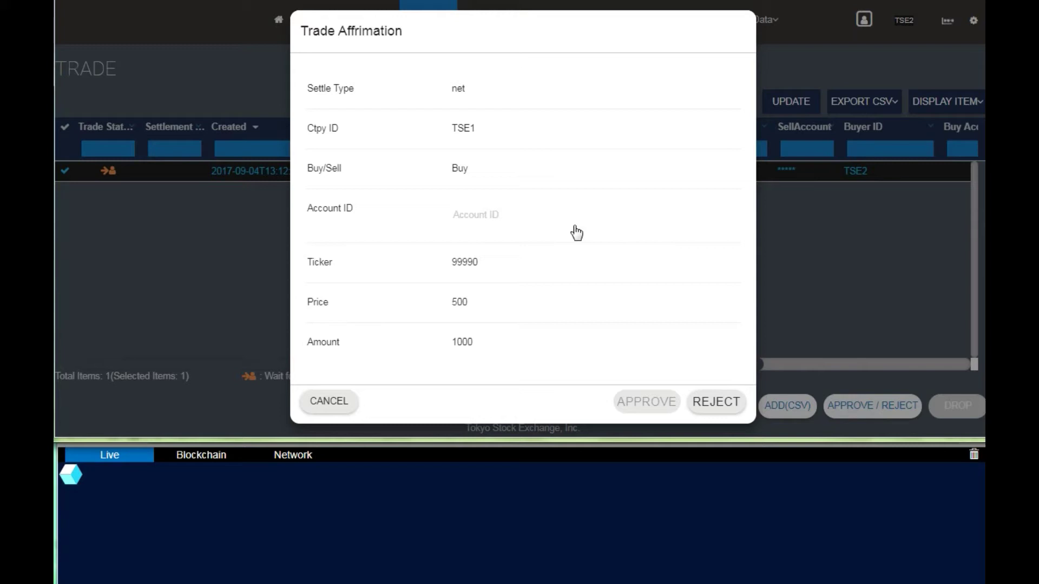
pyautogui.click(573, 225)
pyautogui.click(574, 225)
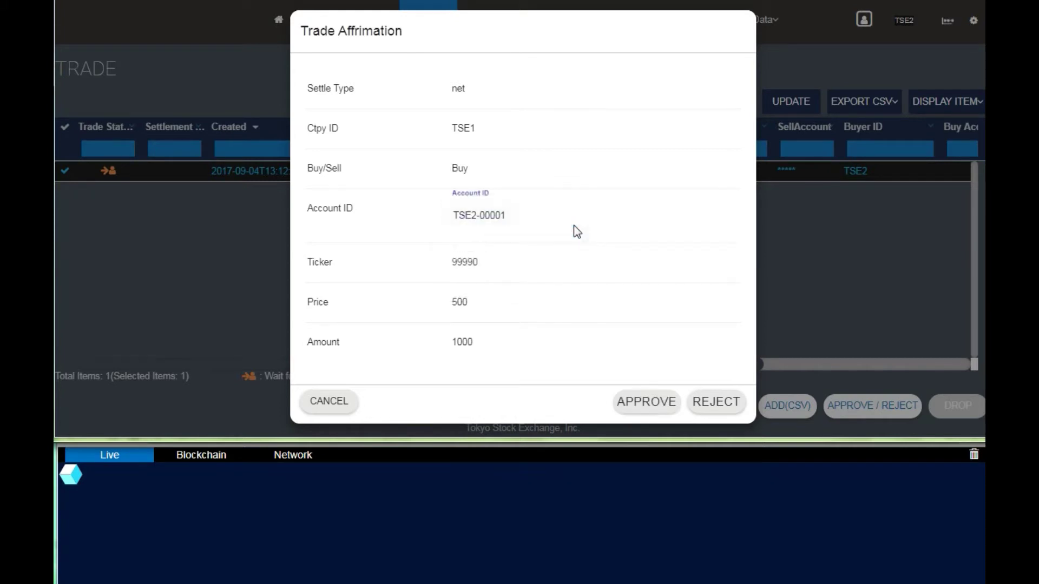
pyautogui.click(646, 403)
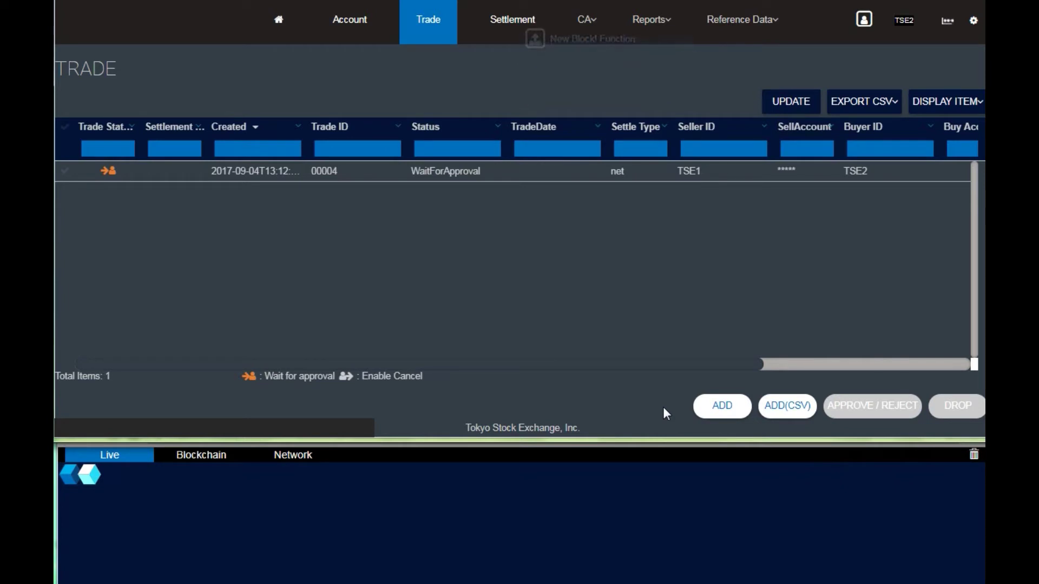
# Step: Refresh trade 00004 to see it executed, then view block 35's transaction details
pyautogui.click(804, 110)
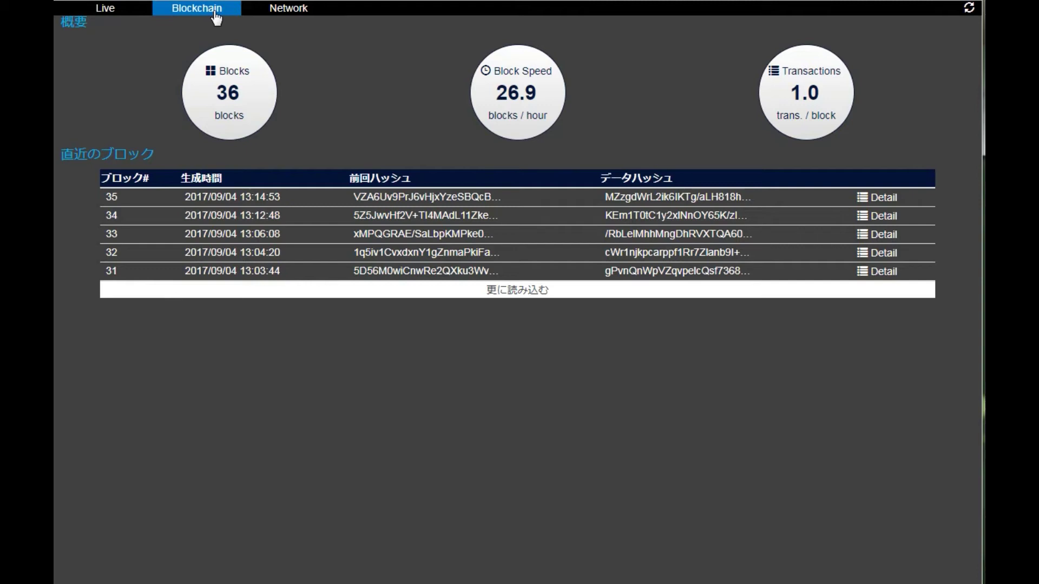
pyautogui.click(880, 198)
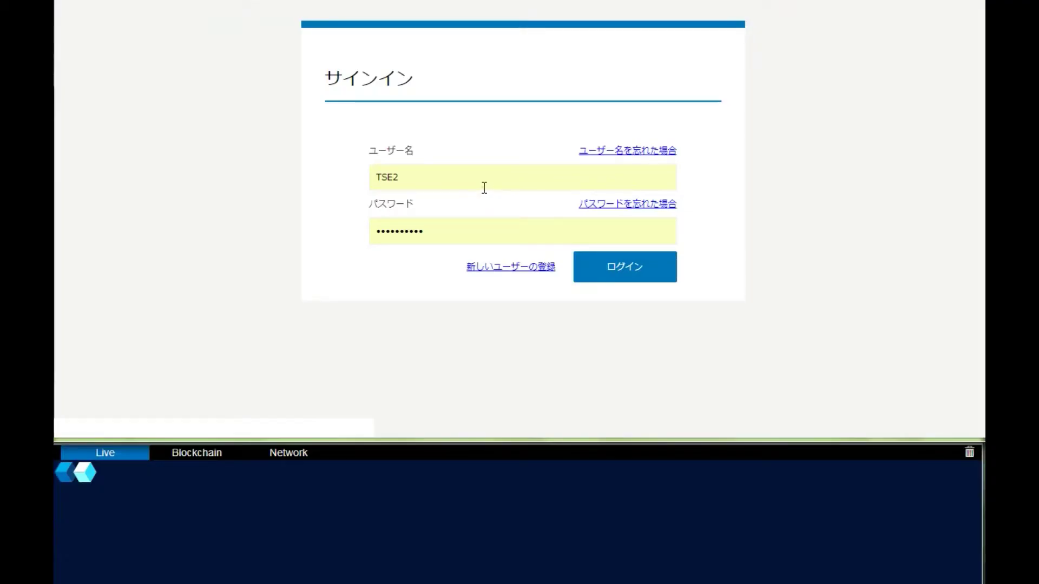
# Step: Sign in as TSE3 by changing the user name's last digit, and view its trades
pyautogui.click(484, 186)
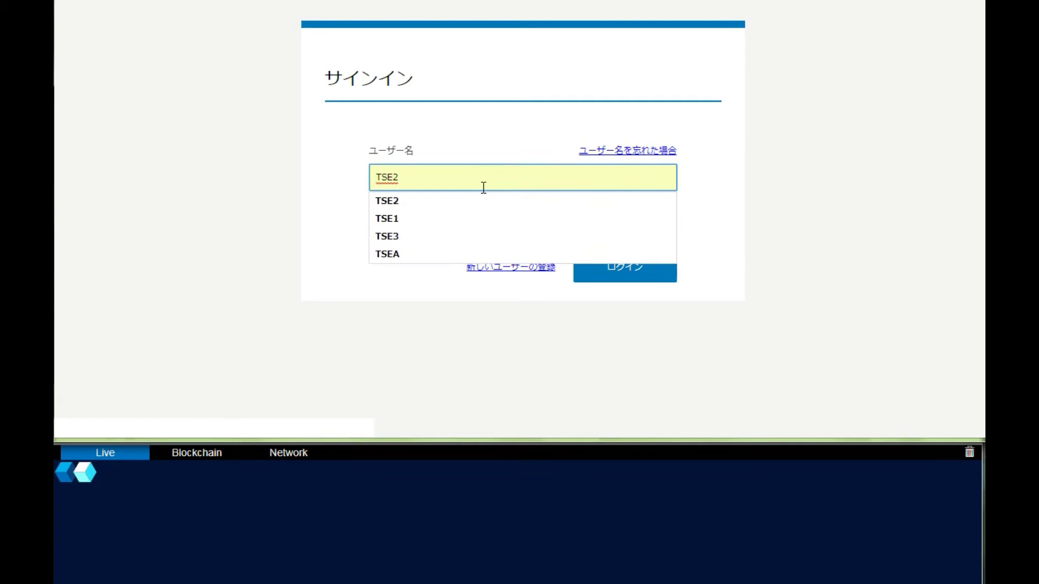
pyautogui.press('BackSpace')
pyautogui.write('3')
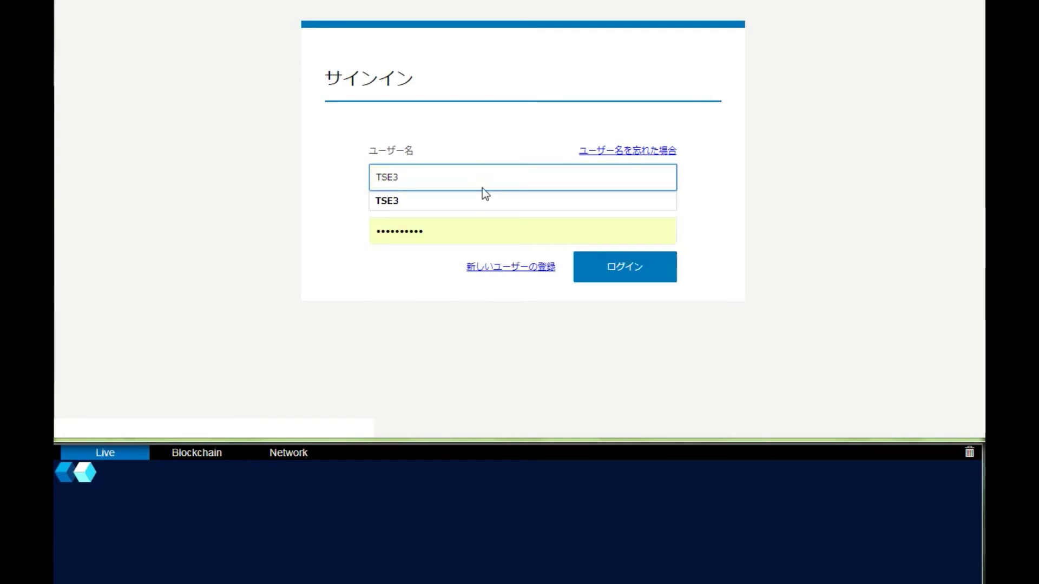
pyautogui.click(614, 260)
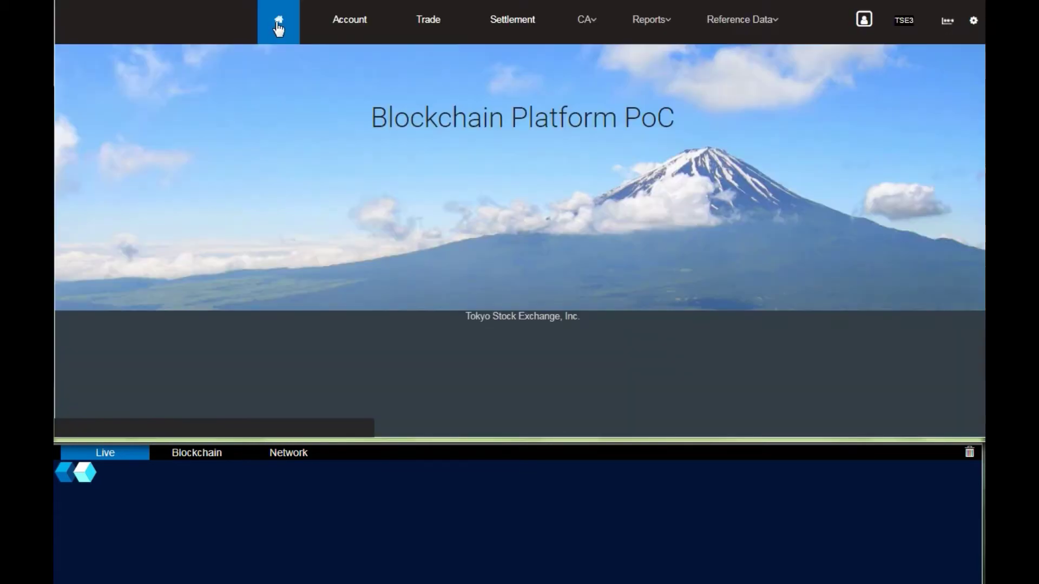
pyautogui.click(416, 21)
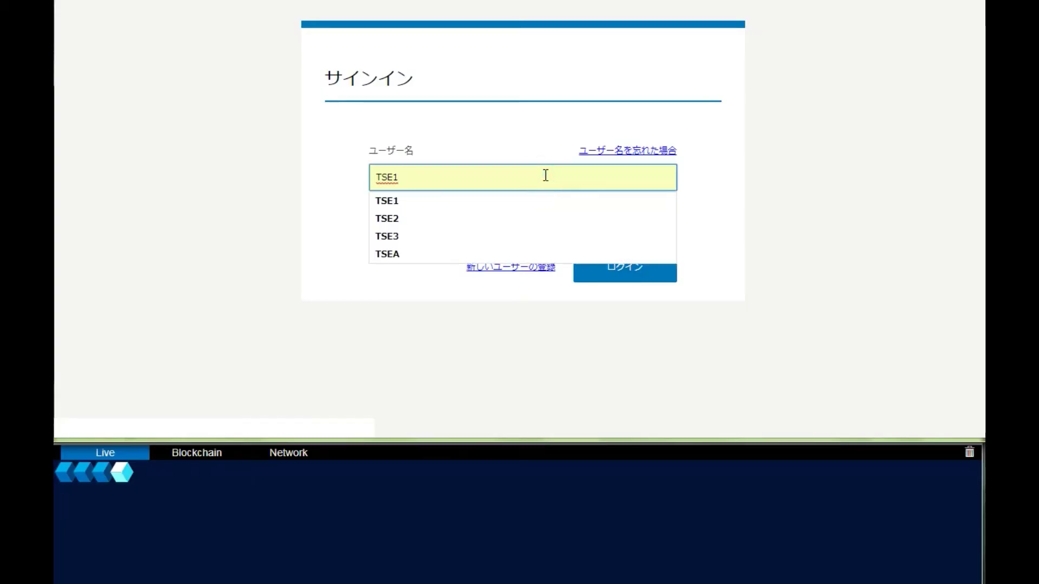
# Step: Sign in as admin TSEA and view settlements with trades 00004 and 00005 awaiting netting
pyautogui.click(547, 254)
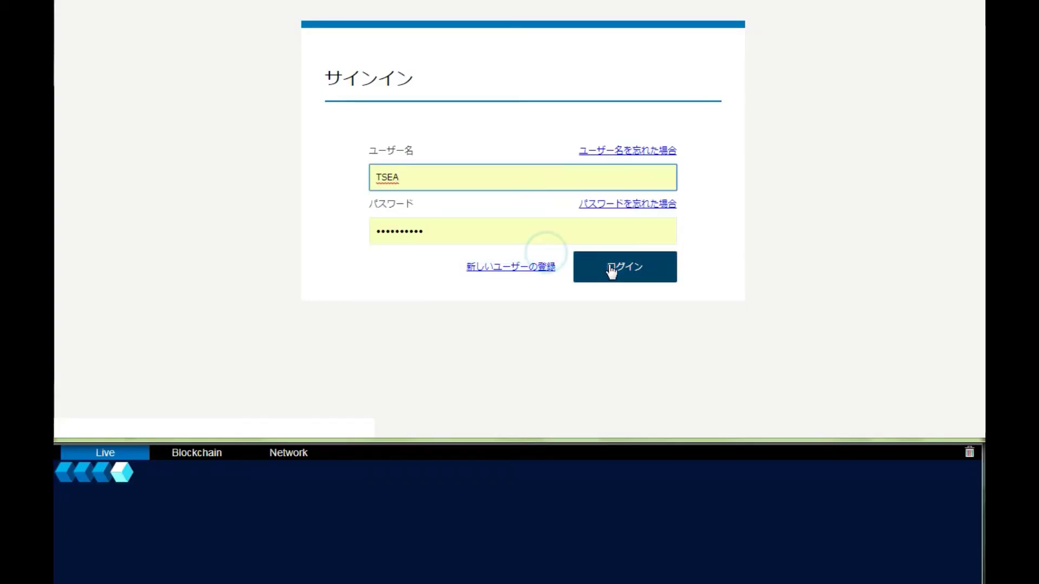
pyautogui.click(608, 266)
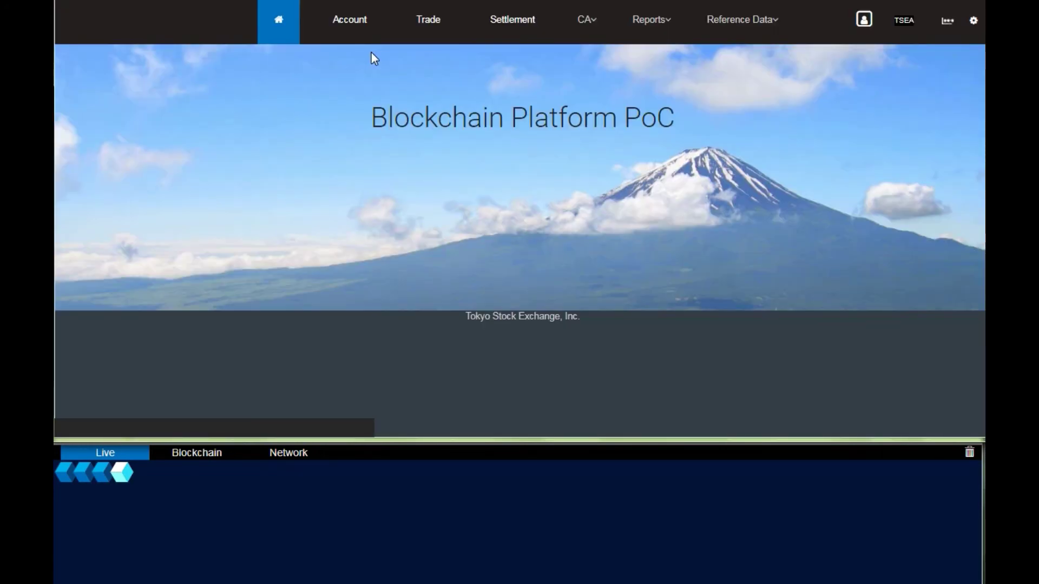
pyautogui.click(517, 31)
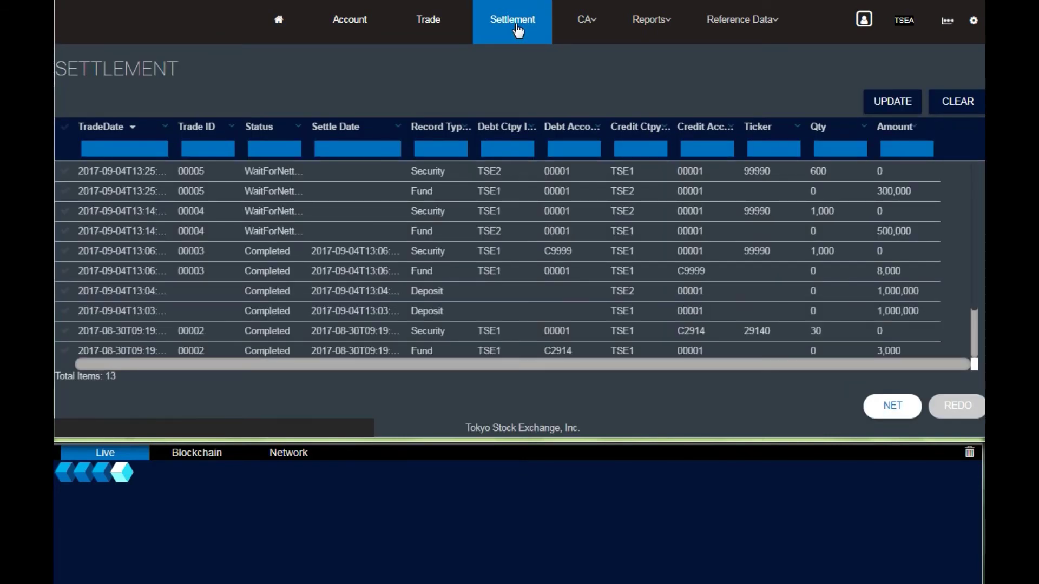
# Step: Net trades 00004 and 00005, then reload the settlements to show them Netted
pyautogui.click(891, 405)
pyautogui.click(875, 108)
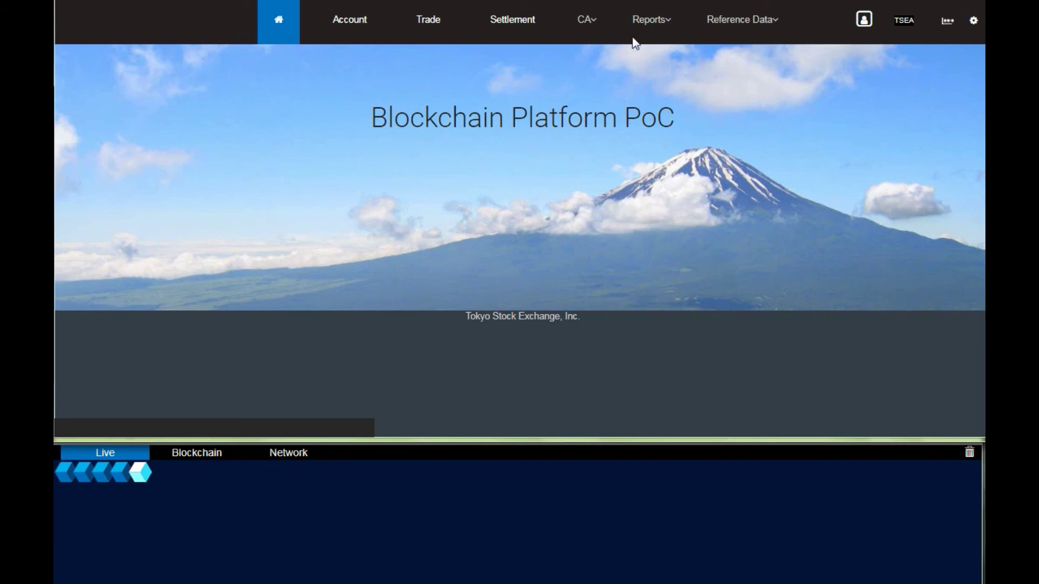
# Step: Check the Position report, then switch to the Shareholder Registry for all tickers
pyautogui.click(651, 24)
pyautogui.click(659, 50)
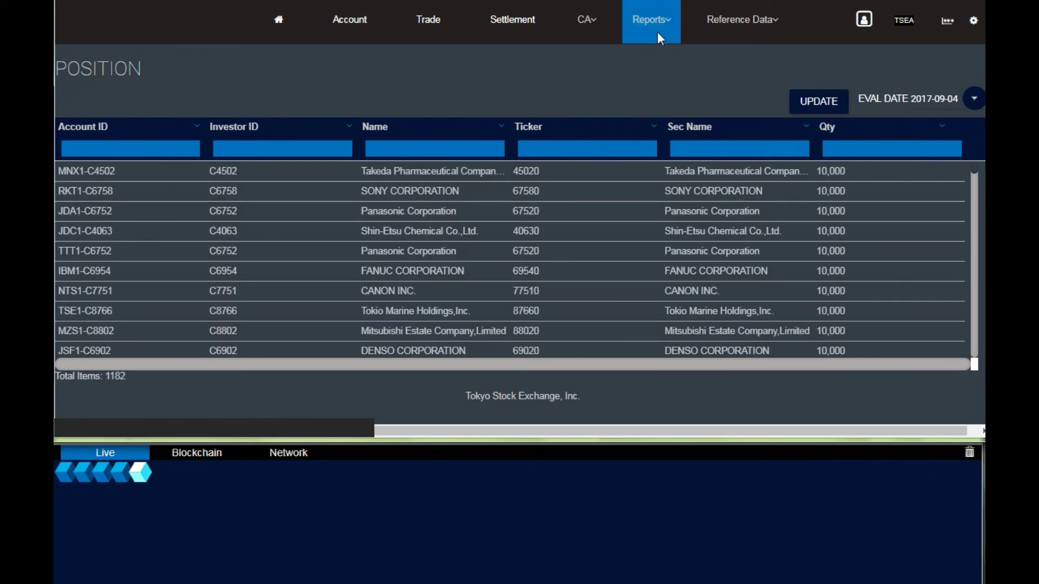
pyautogui.click(658, 25)
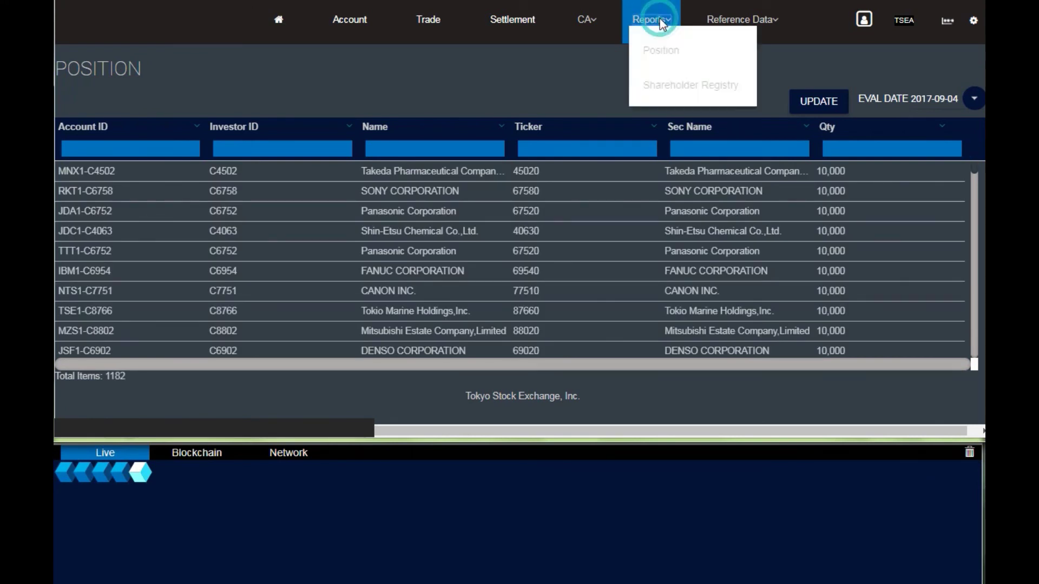
pyautogui.click(671, 83)
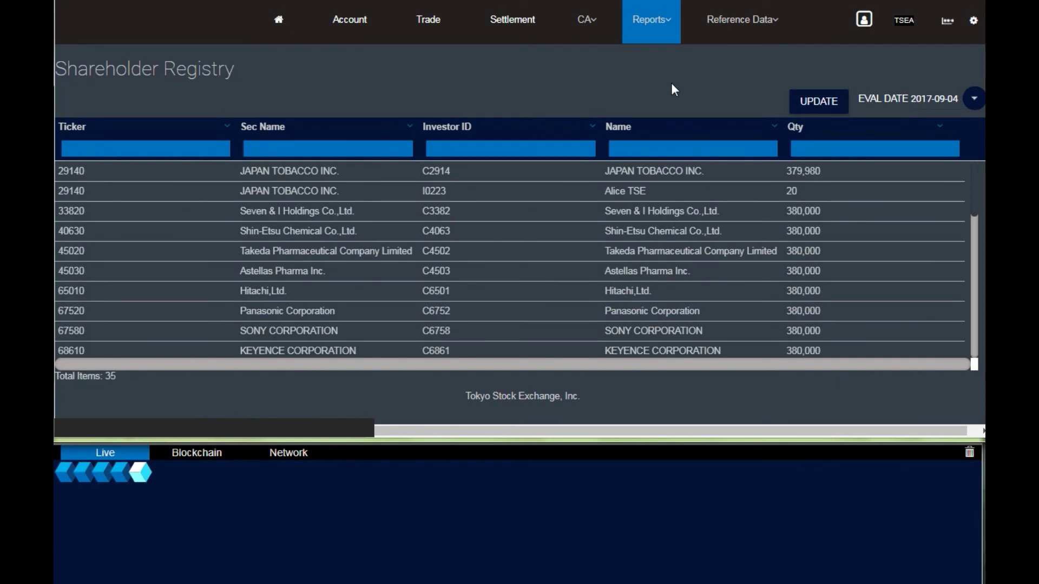
# Step: Go to the CA Dividend page and start adding a new dividend
pyautogui.click(588, 26)
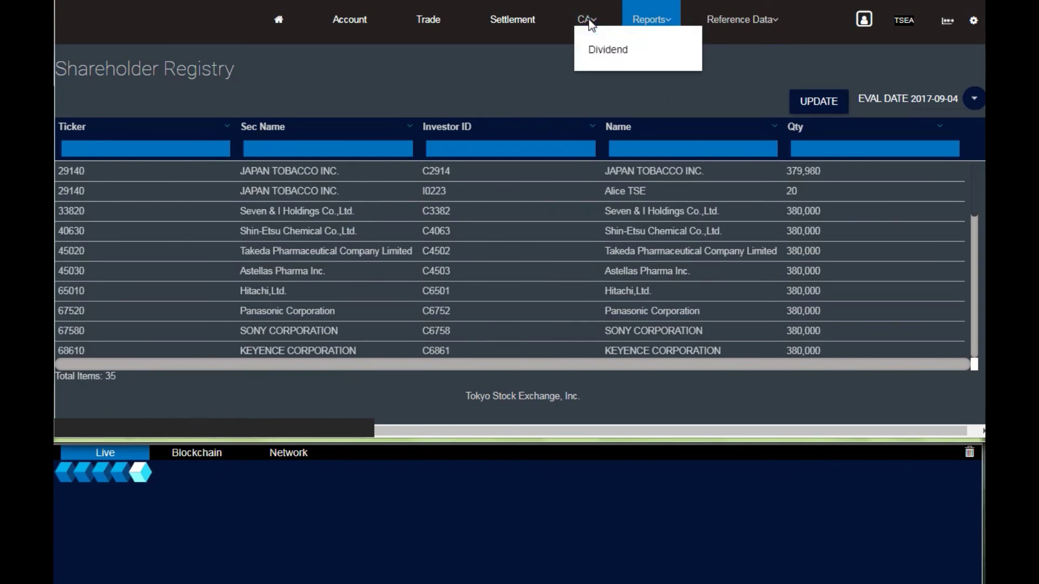
pyautogui.click(609, 47)
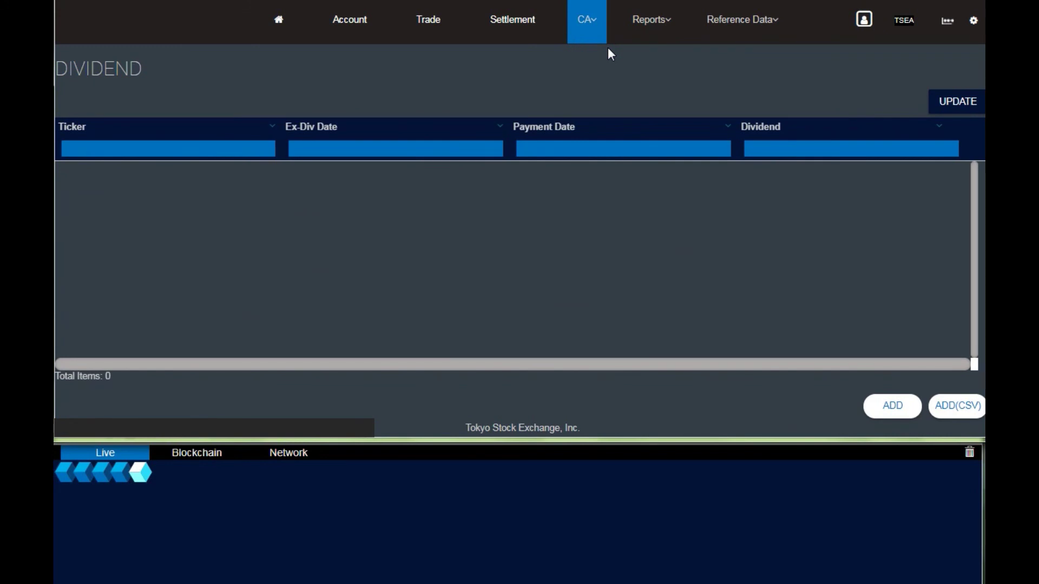
pyautogui.click(899, 404)
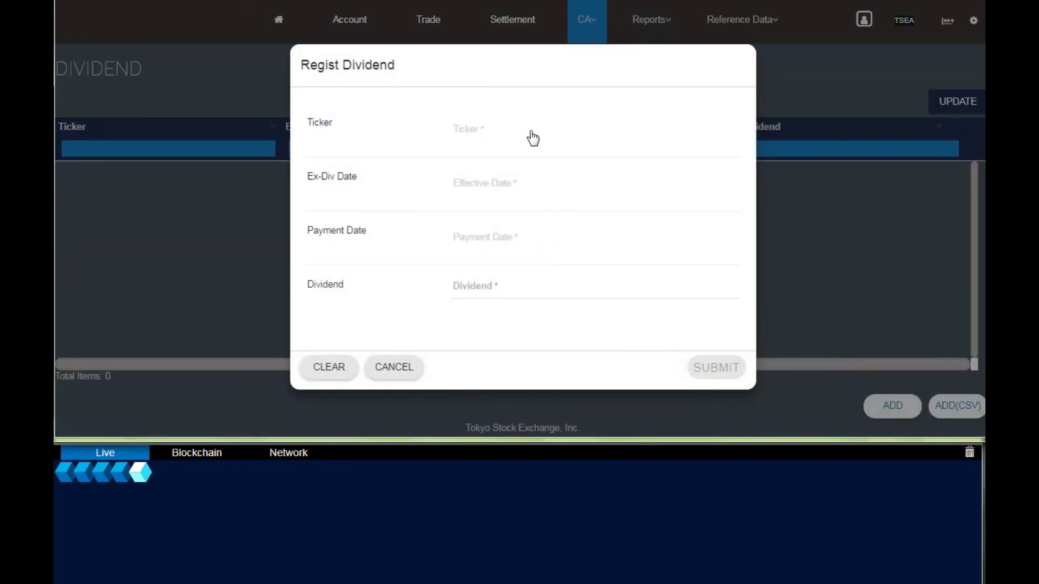
# Step: Submit a dividend of 100 for ticker 99990 with an immediate ex-dividend date
pyautogui.click(478, 136)
pyautogui.scroll(-5, 496, 266)
pyautogui.scroll(-3, 493, 281)
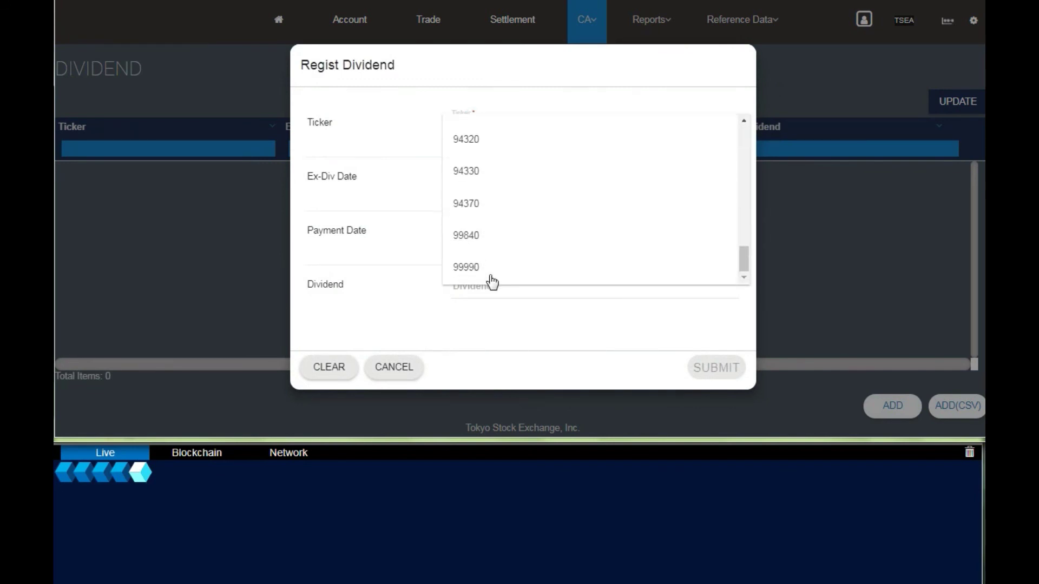
pyautogui.click(492, 281)
pyautogui.click(487, 186)
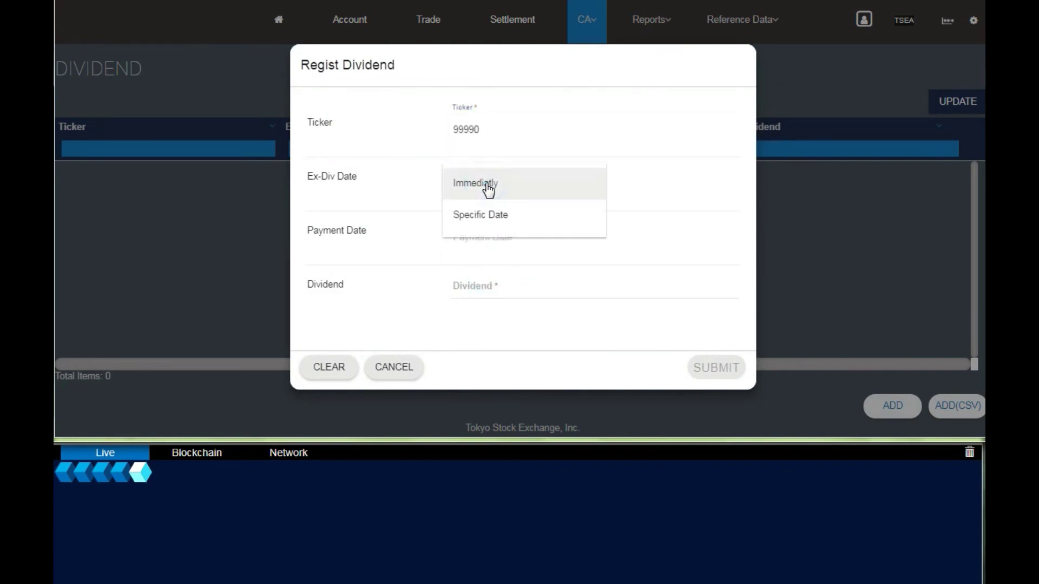
pyautogui.click(489, 187)
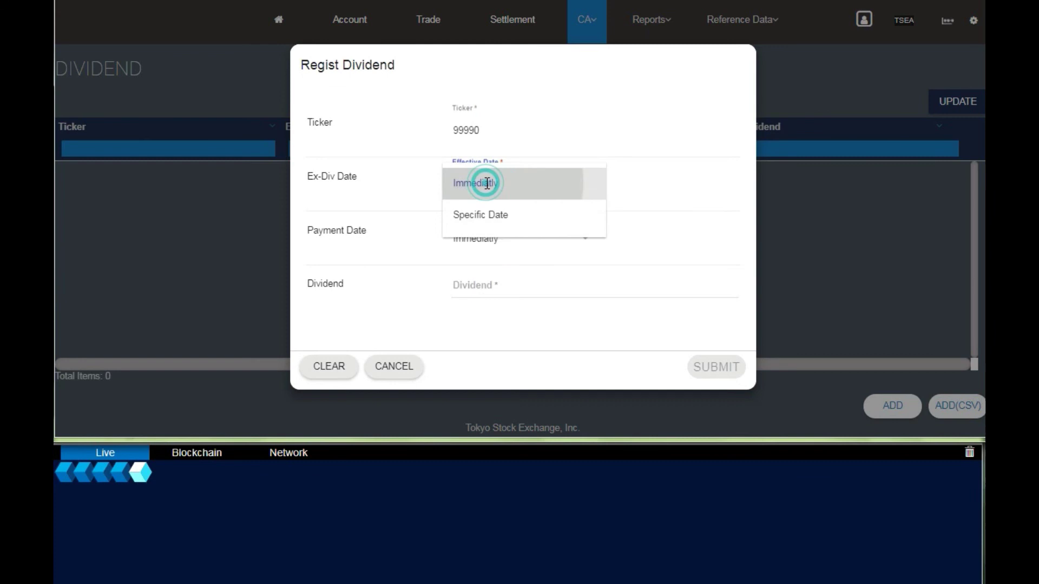
pyautogui.click(492, 292)
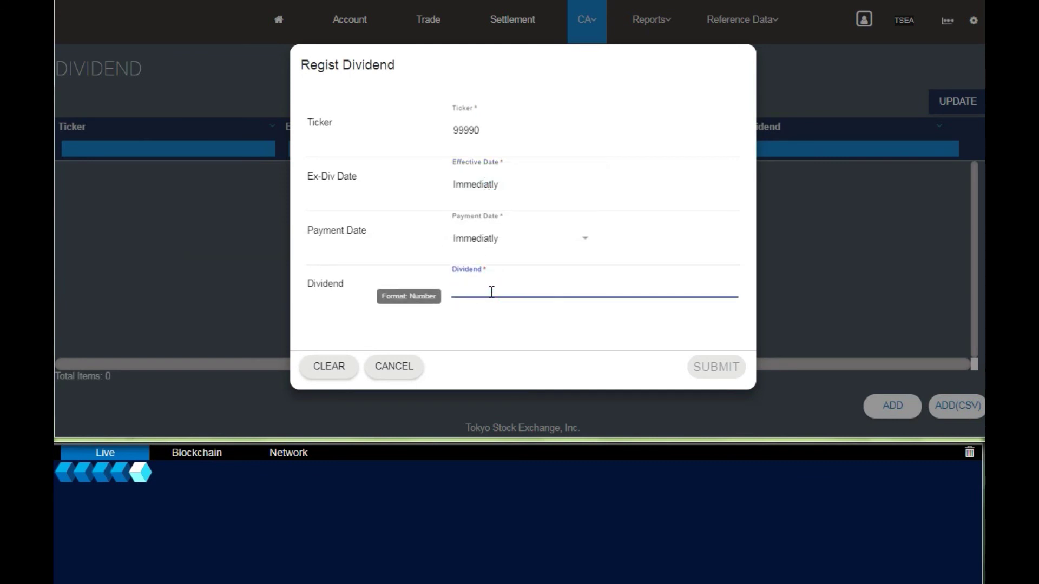
pyautogui.write('100')
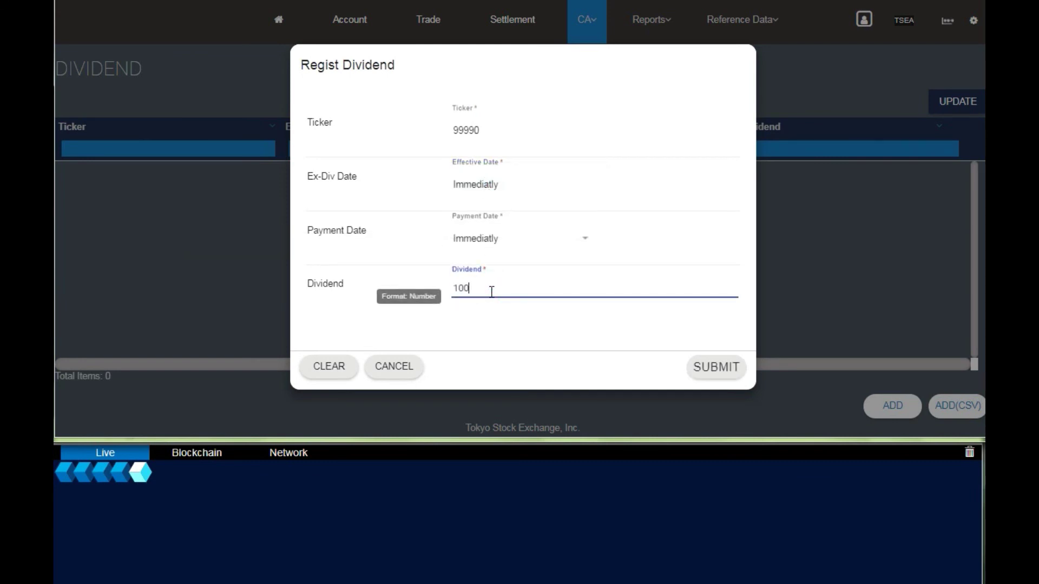
pyautogui.click(717, 373)
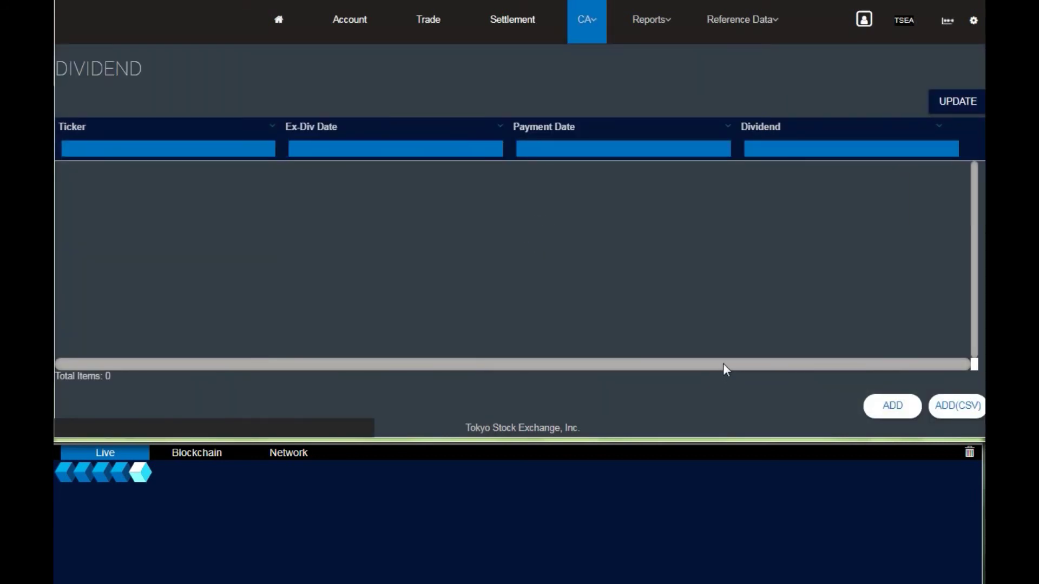
# Step: Reload the Dividend list twice until the new 99990 row with dividend 100 shows
pyautogui.click(960, 106)
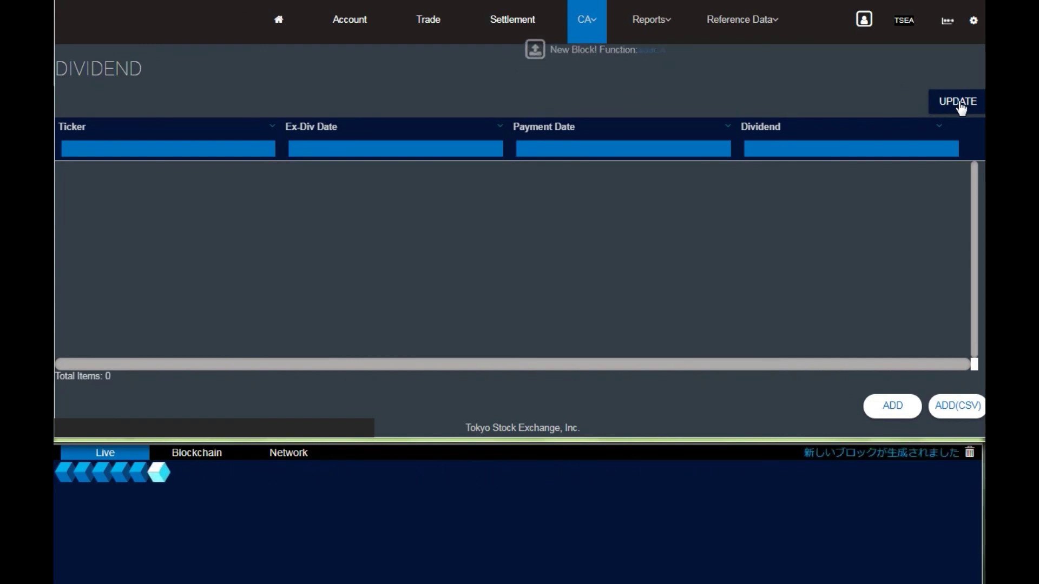
pyautogui.click(961, 106)
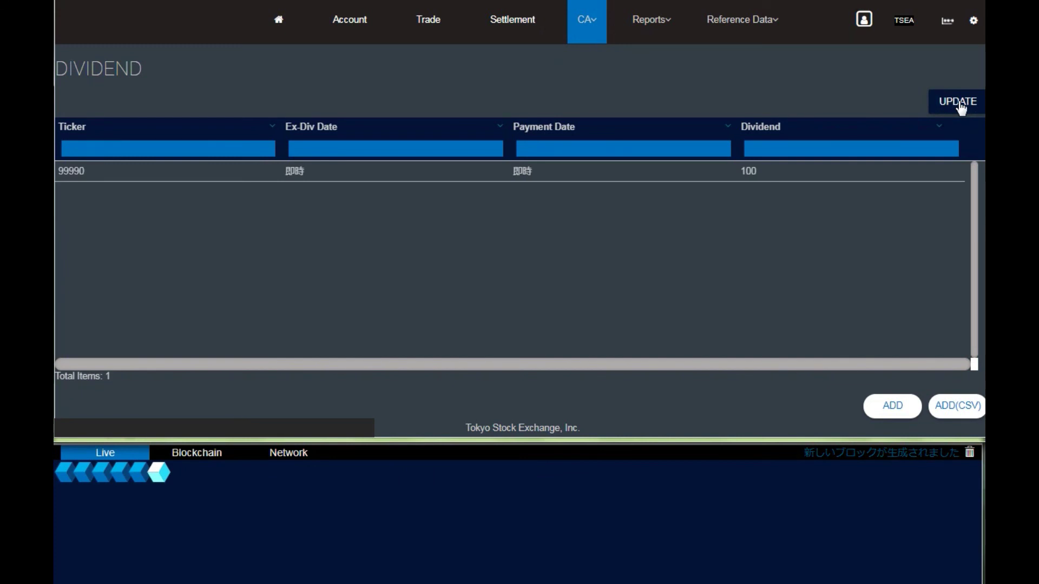